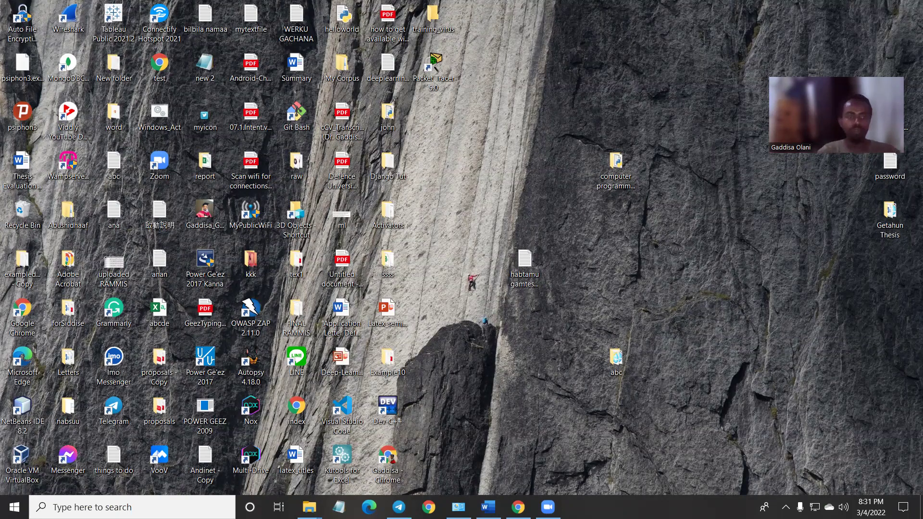
Step: Launch Packet Tracer 5.0 from the Windows search
{"action": "left_click", "coordinate": [96, 507]}
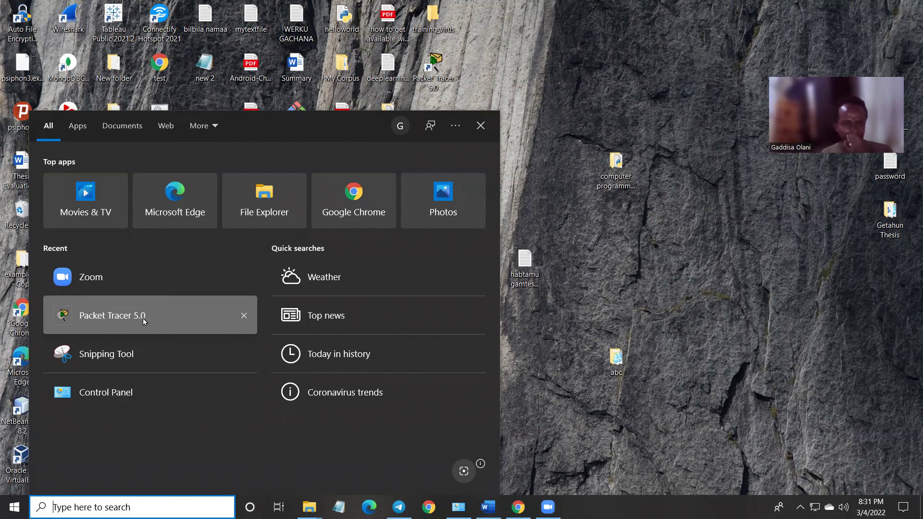
{"action": "left_click", "coordinate": [118, 317]}
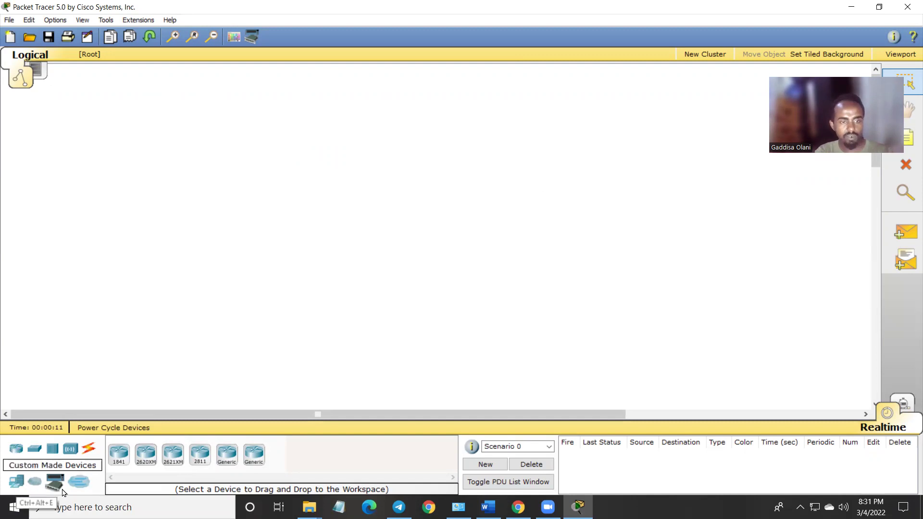
Step: Add two generic PCs side by side to the empty logical workspace
{"action": "left_click", "coordinate": [16, 482]}
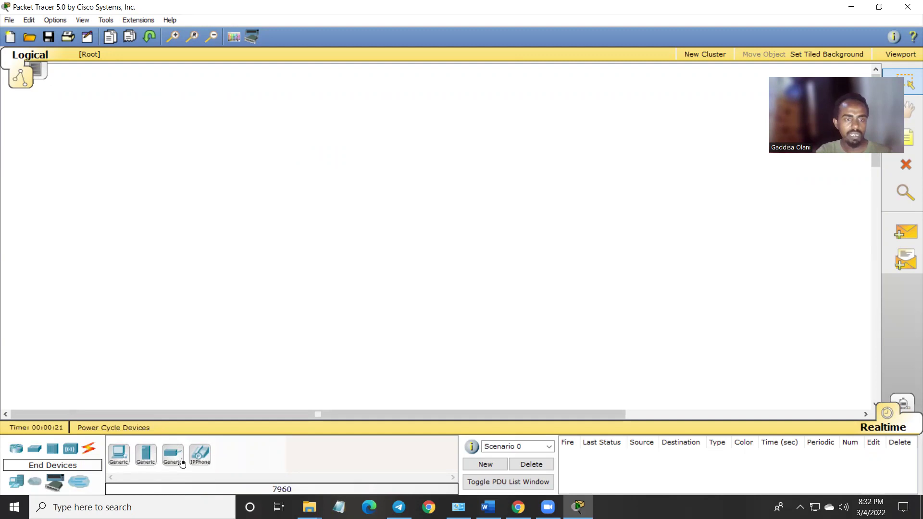
{"action": "left_click", "coordinate": [17, 450]}
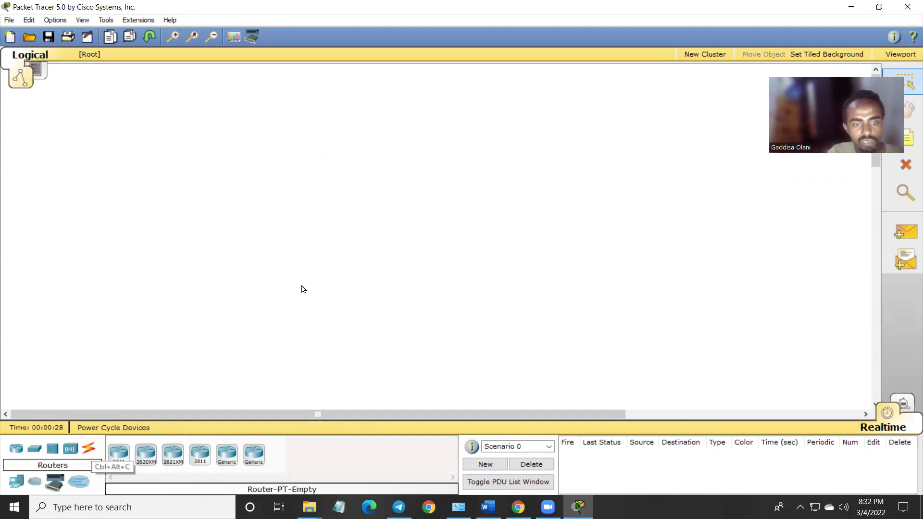
{"action": "left_click", "coordinate": [88, 448]}
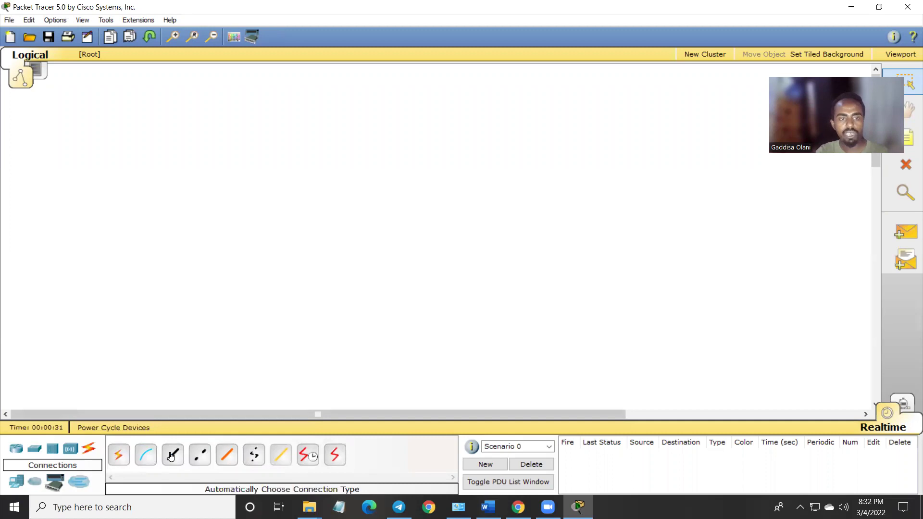
{"action": "left_click_drag", "start_coordinate": [17, 484], "coordinate": [234, 220]}
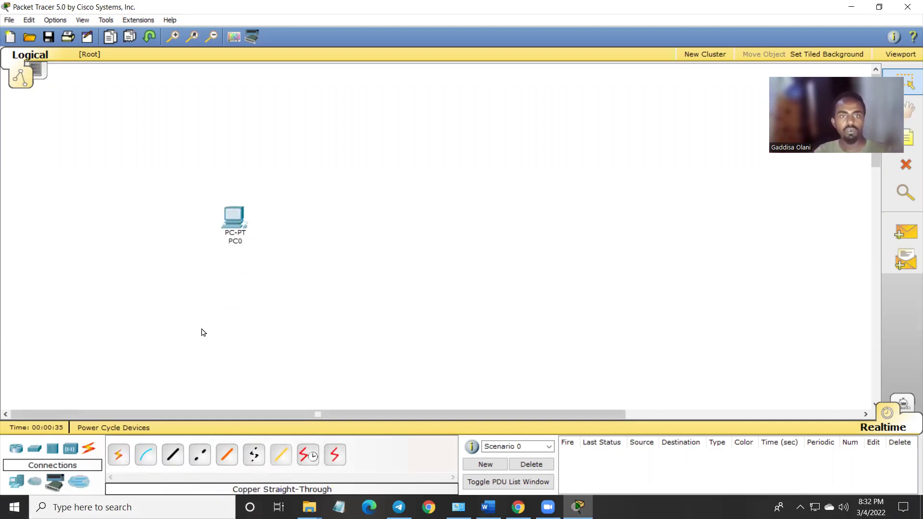
{"action": "mouse_move", "coordinate": [17, 480]}
{"action": "left_mouse_down"}
{"action": "mouse_move", "coordinate": [360, 319]}
{"action": "mouse_move", "coordinate": [384, 220]}
{"action": "mouse_move", "coordinate": [479, 233]}
{"action": "left_mouse_up"}
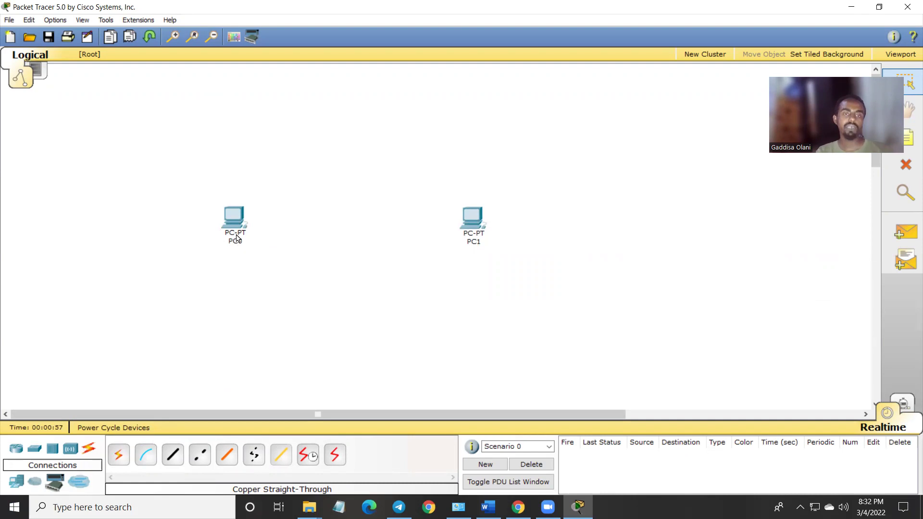
Step: Inspect PC0's physical view and power switch, its configuration settings and its desktop applications, and close the device window
{"action": "left_click", "coordinate": [233, 219]}
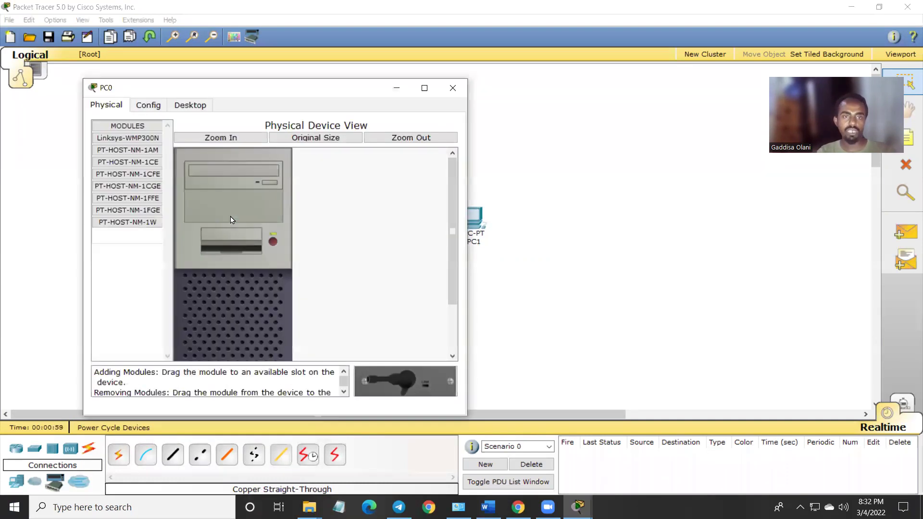
{"action": "left_click_drag", "start_coordinate": [455, 201], "coordinate": [457, 317]}
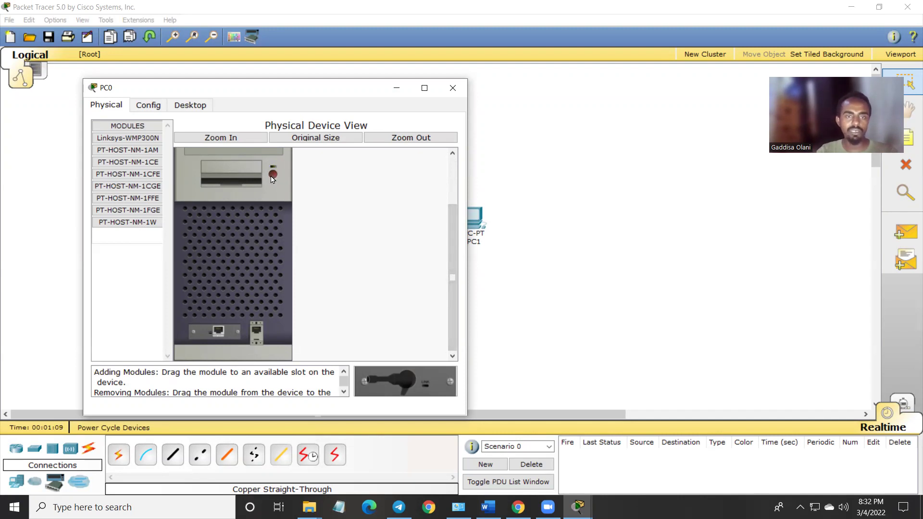
{"action": "left_click", "coordinate": [272, 175]}
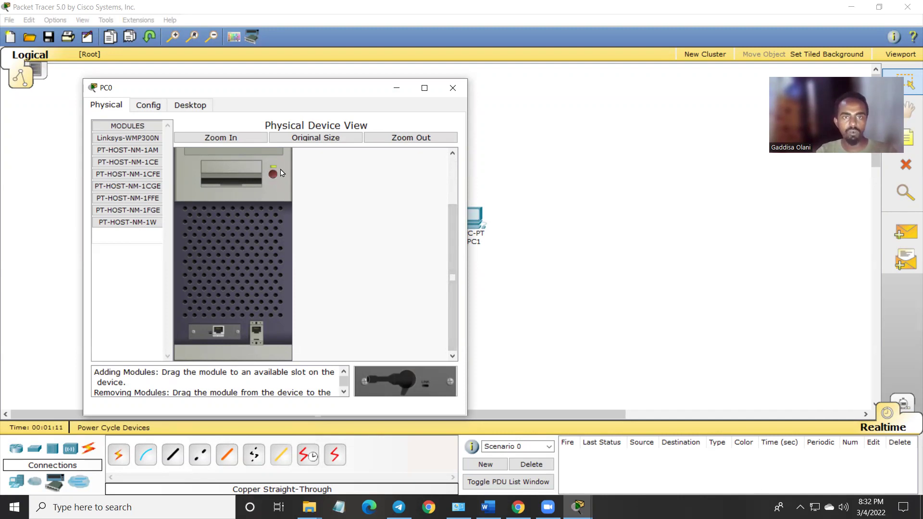
{"action": "left_click", "coordinate": [148, 107]}
{"action": "left_click", "coordinate": [187, 107]}
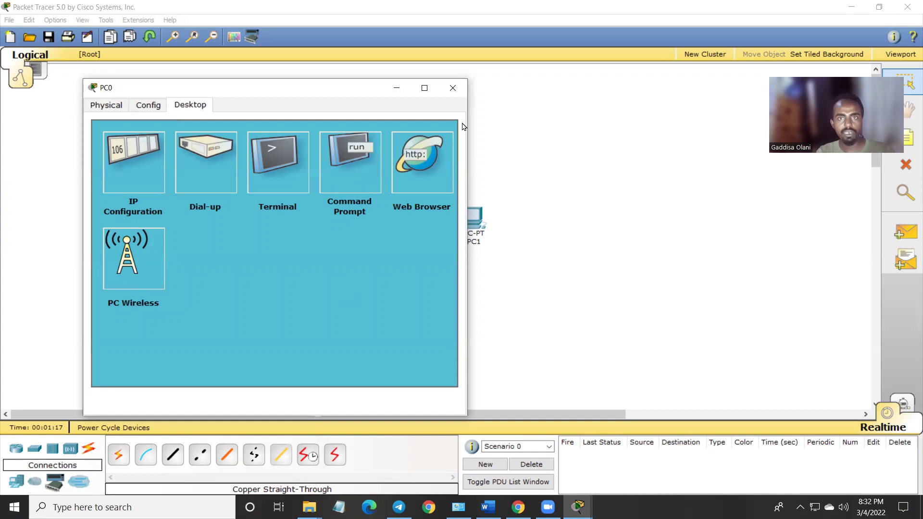
{"action": "left_click", "coordinate": [452, 88]}
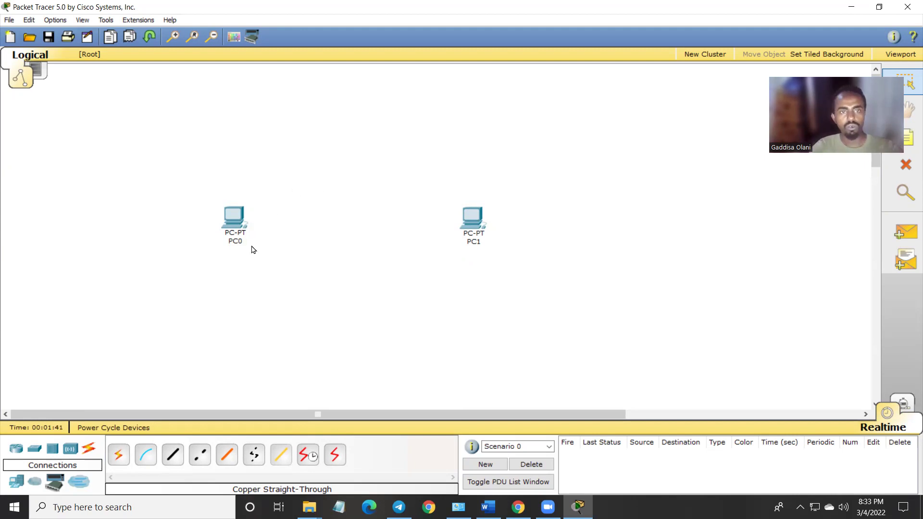
Step: Give PC0's FastEthernet interface the static IP address 192.168.1.1 with subnet mask 255.255.255.0
{"action": "left_click", "coordinate": [233, 223]}
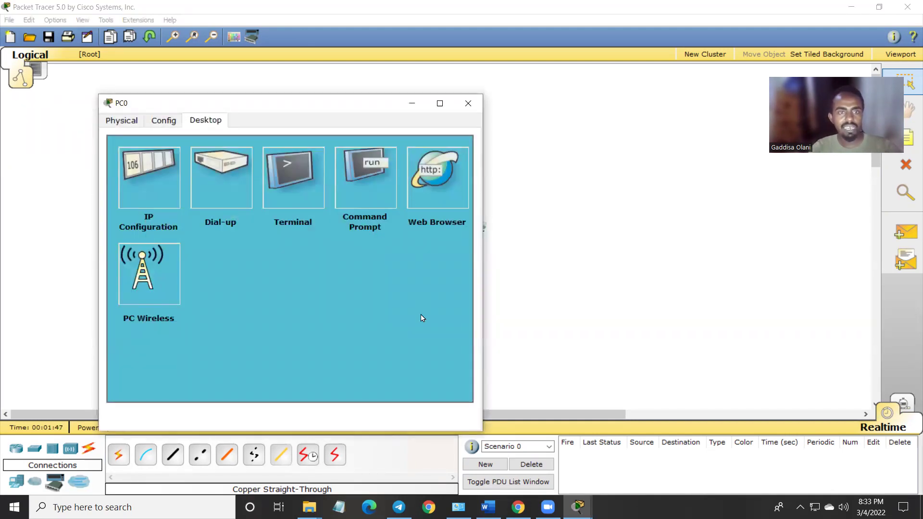
{"action": "left_click", "coordinate": [160, 121]}
{"action": "left_click", "coordinate": [149, 177]}
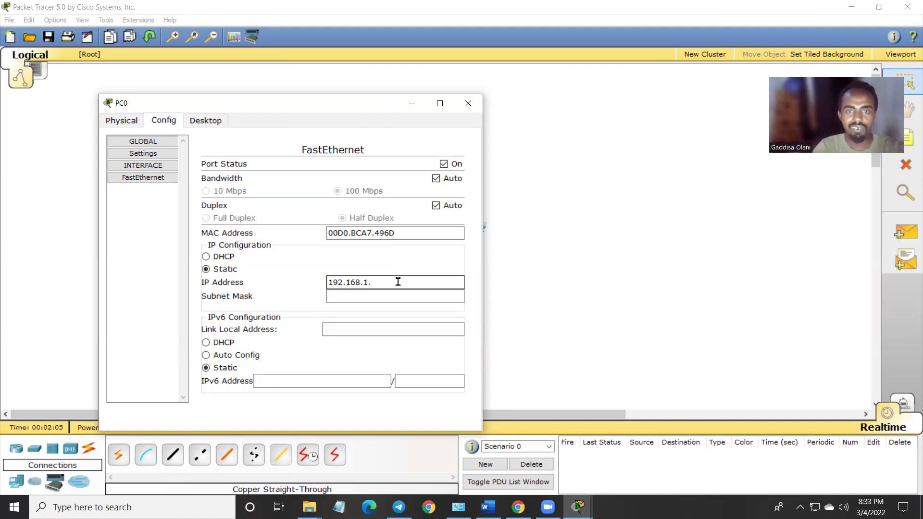
{"action": "left_click", "coordinate": [374, 296]}
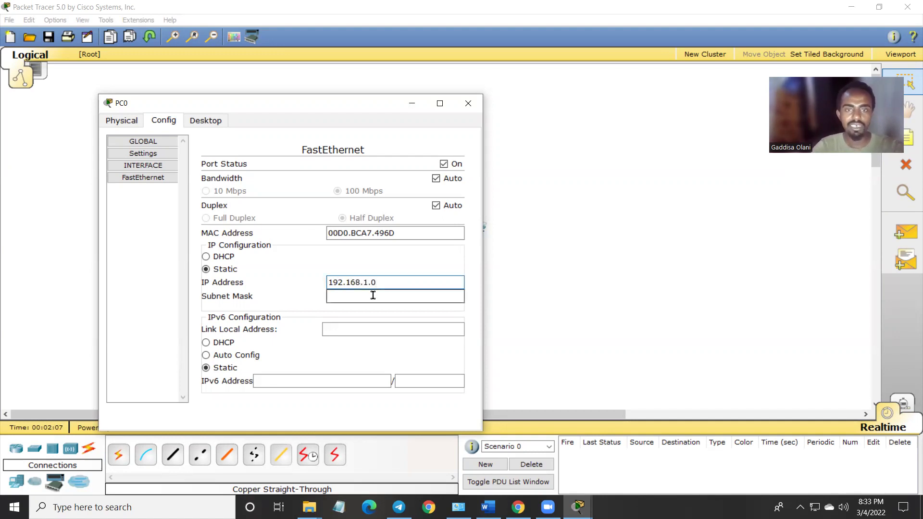
{"action": "left_click", "coordinate": [463, 262]}
{"action": "left_click", "coordinate": [360, 283]}
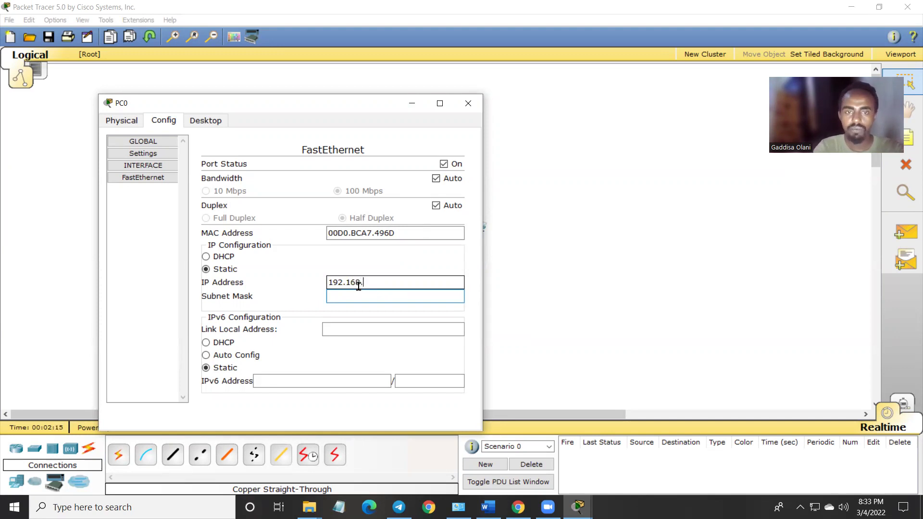
{"action": "left_click", "coordinate": [359, 295]}
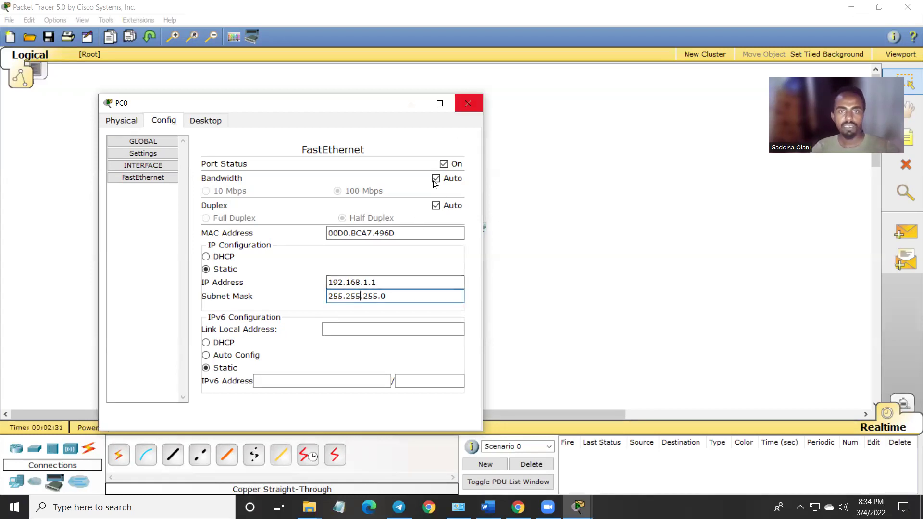
Step: Copy PC0's IP address and close its device window
{"action": "left_click_drag", "start_coordinate": [379, 283], "coordinate": [317, 285]}
{"action": "key", "text": "ctrl+c"}
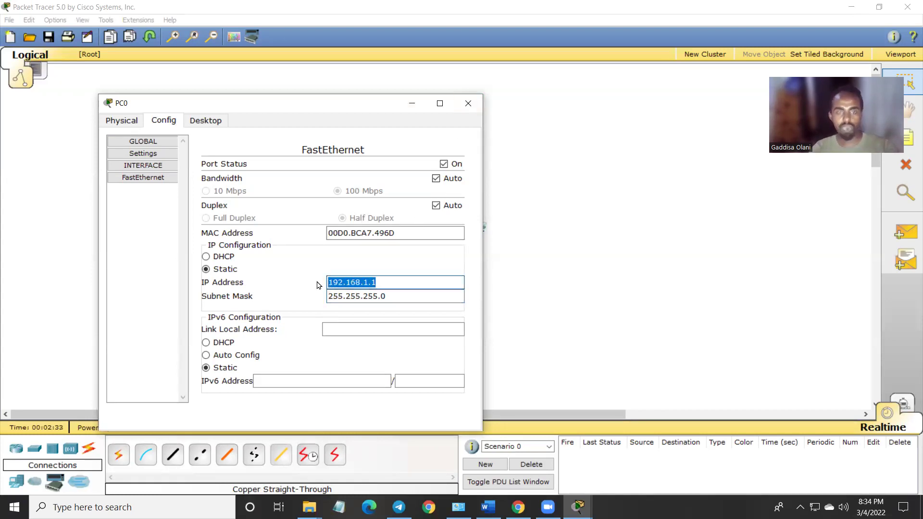
{"action": "left_click", "coordinate": [468, 103]}
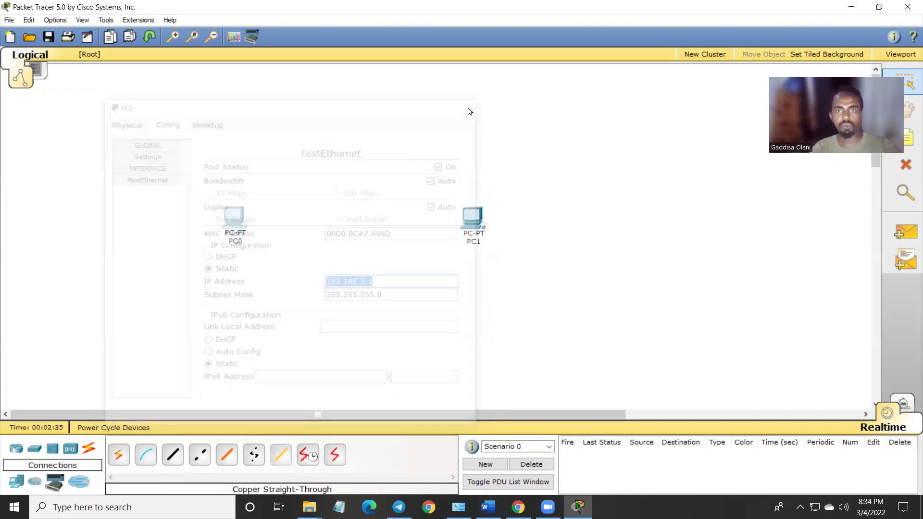
Step: Give PC1's FastEthernet interface the static IP address 192.168.1.2, reusing the copied address, fill in the subnet mask and close the window
{"action": "double_click", "coordinate": [472, 227]}
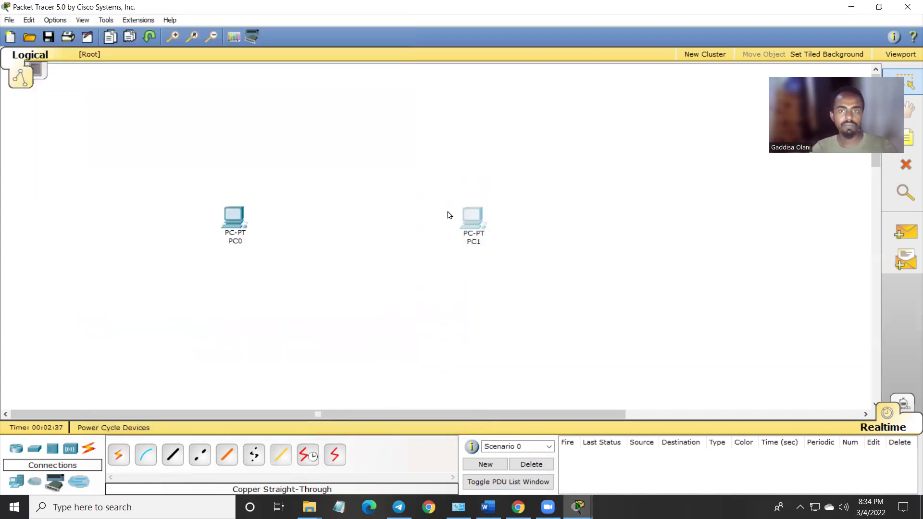
{"action": "left_click", "coordinate": [578, 507]}
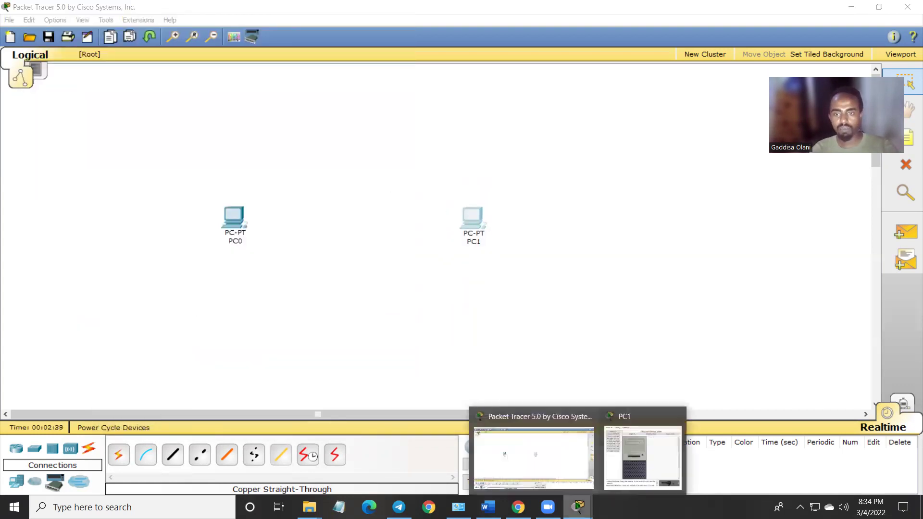
{"action": "left_click", "coordinate": [653, 440]}
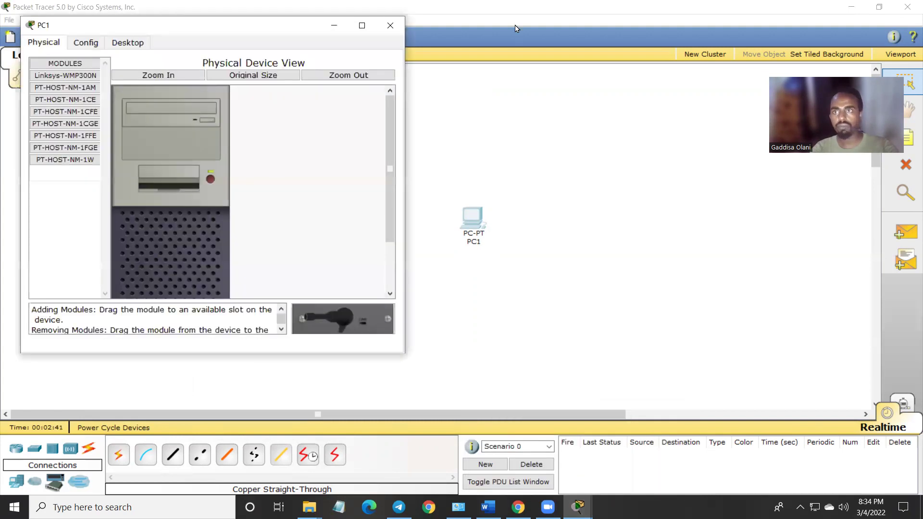
{"action": "left_click", "coordinate": [75, 44]}
{"action": "left_click", "coordinate": [74, 100]}
{"action": "left_click", "coordinate": [275, 206]}
{"action": "key", "text": "ctrl+v"}
{"action": "left_click", "coordinate": [282, 214]}
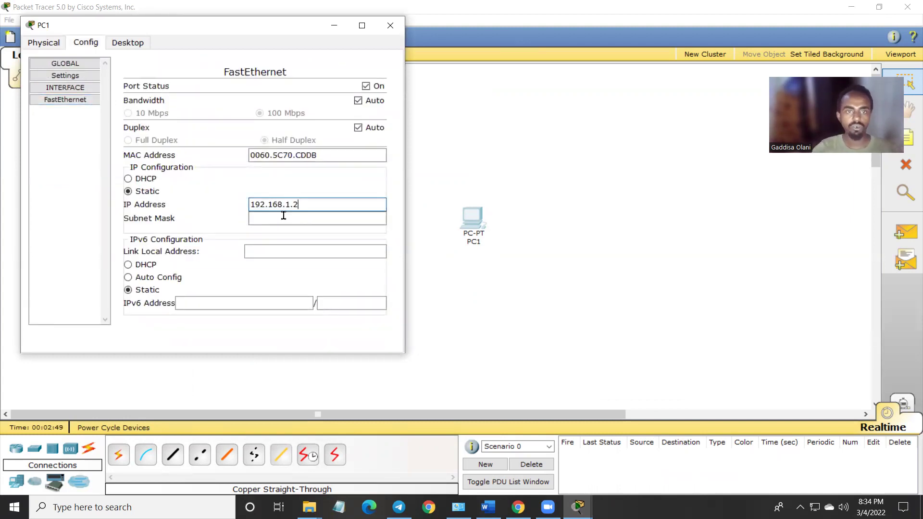
{"action": "left_click", "coordinate": [390, 26]}
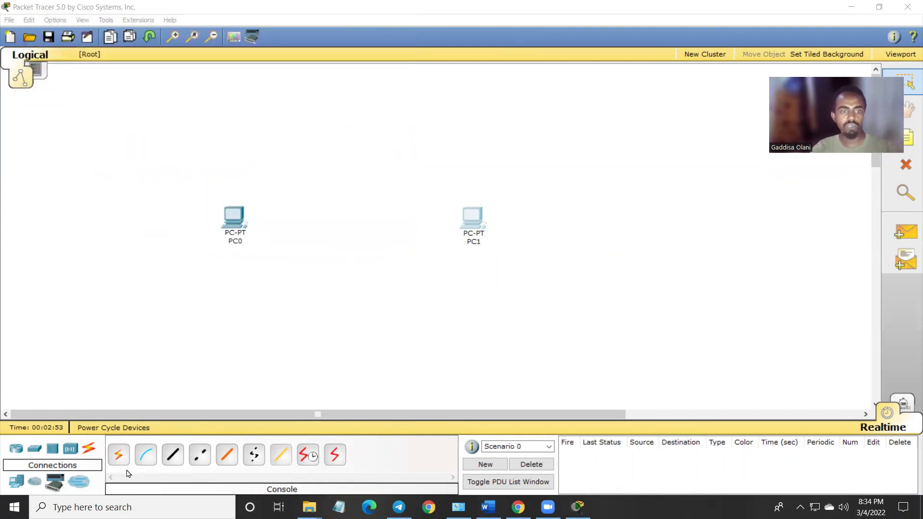
Step: Connect PC0 to PC1 with an automatically chosen connection type
{"action": "left_click", "coordinate": [119, 454]}
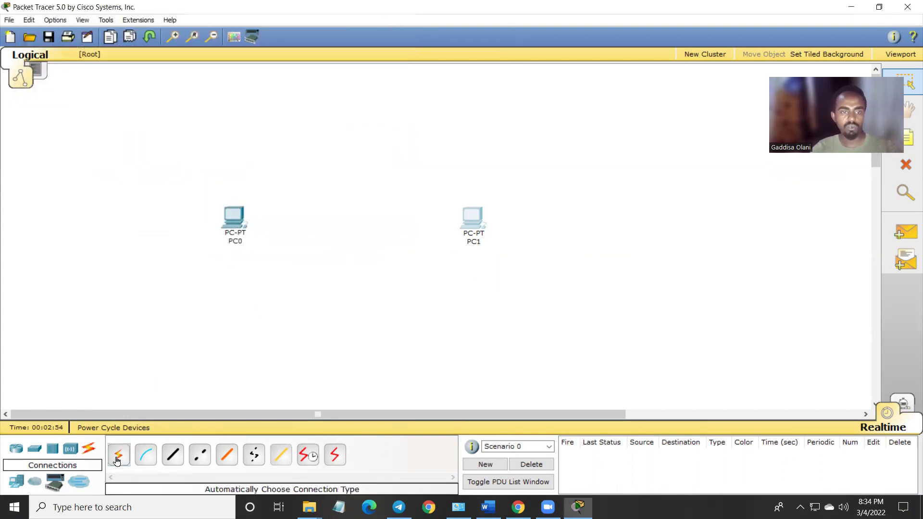
{"action": "left_click", "coordinate": [242, 224]}
{"action": "left_click", "coordinate": [240, 222]}
{"action": "left_click", "coordinate": [465, 222]}
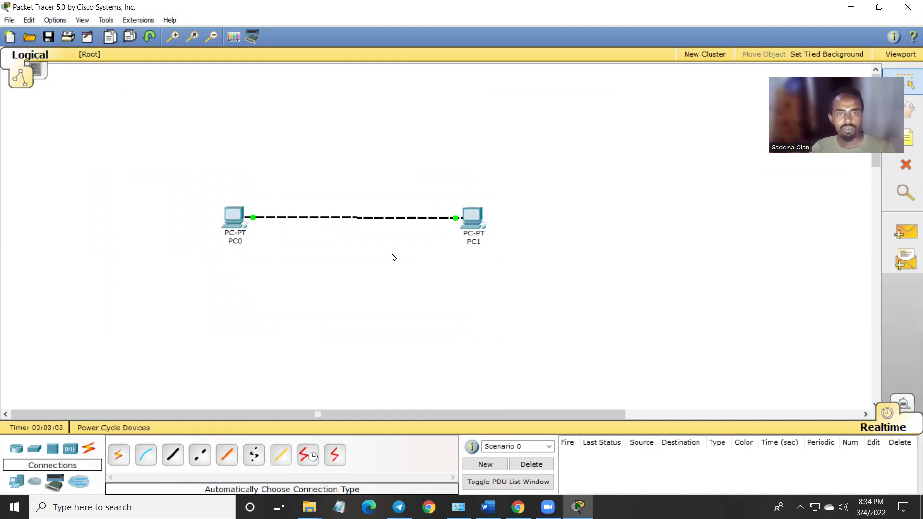
Step: View the Command Prompt on PC0's desktop and close the device window
{"action": "left_click", "coordinate": [233, 218]}
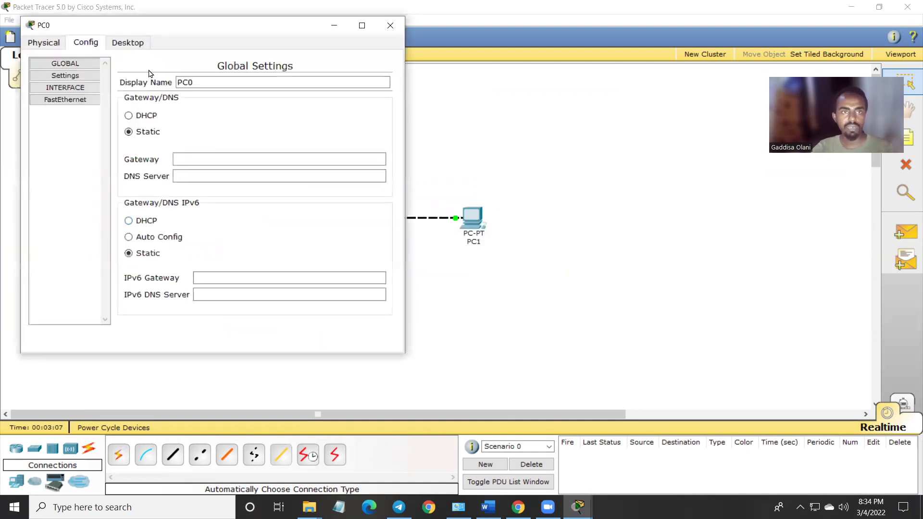
{"action": "left_click", "coordinate": [127, 48]}
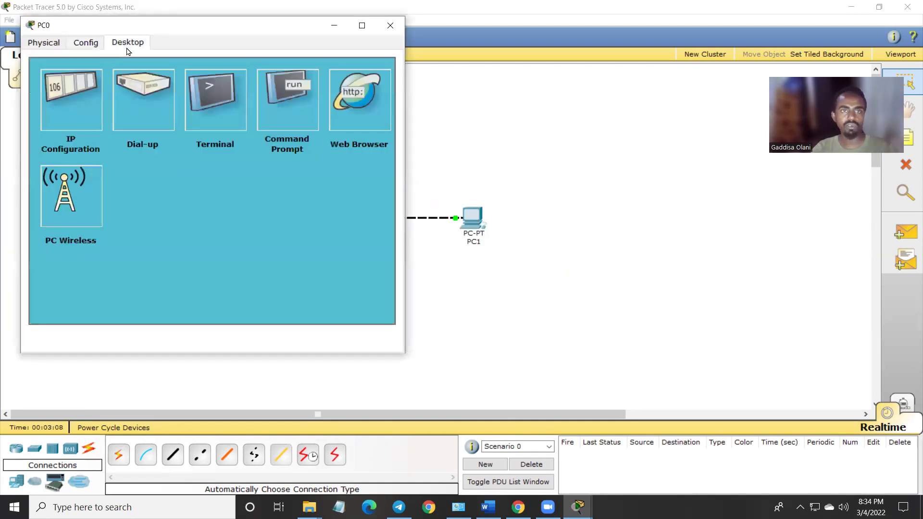
{"action": "left_click", "coordinate": [283, 102]}
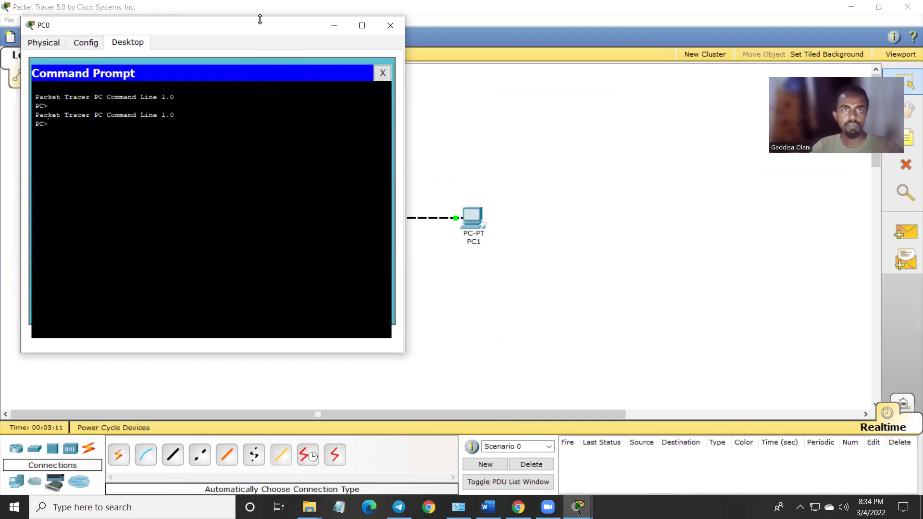
{"action": "left_click_drag", "start_coordinate": [254, 29], "coordinate": [255, 105]}
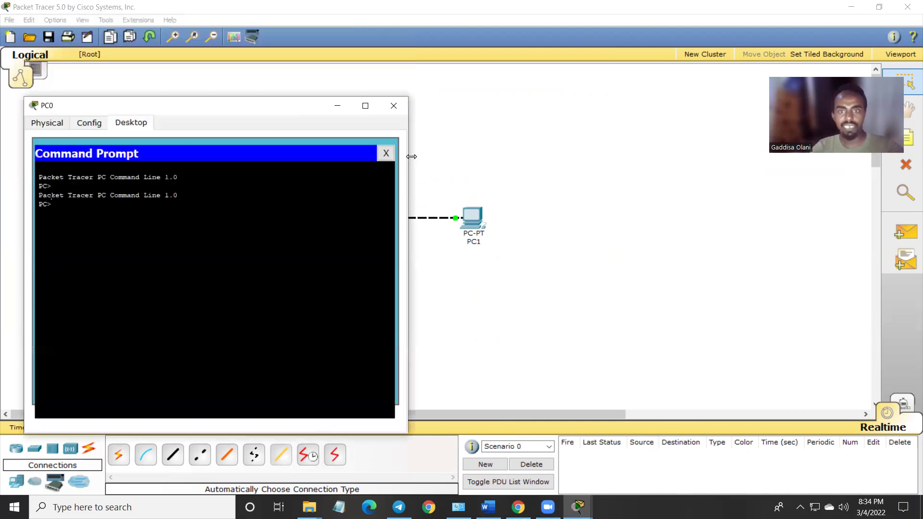
{"action": "left_click", "coordinate": [390, 103]}
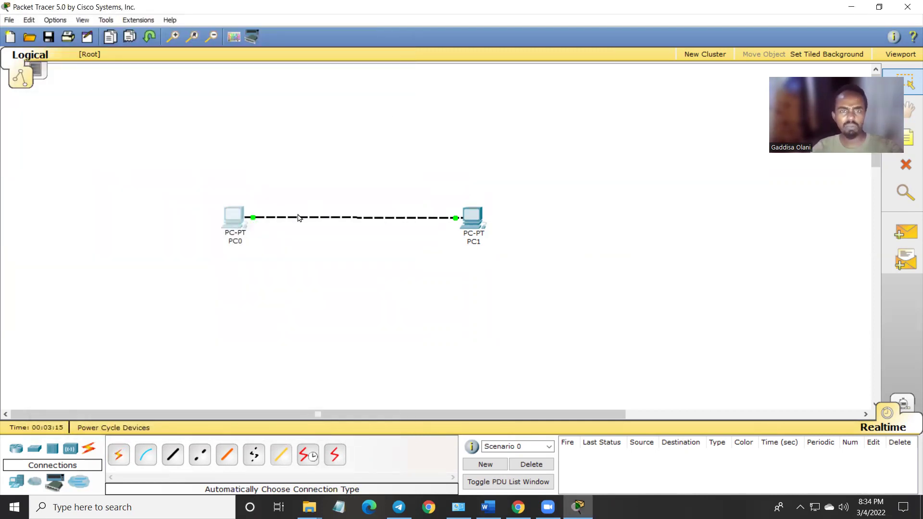
Step: Rename PC0 as Ambo in the workspace
{"action": "left_click", "coordinate": [236, 241]}
{"action": "key", "text": "BackSpace"}
{"action": "key", "text": "BackSpace"}
{"action": "key", "text": "BackSpace"}
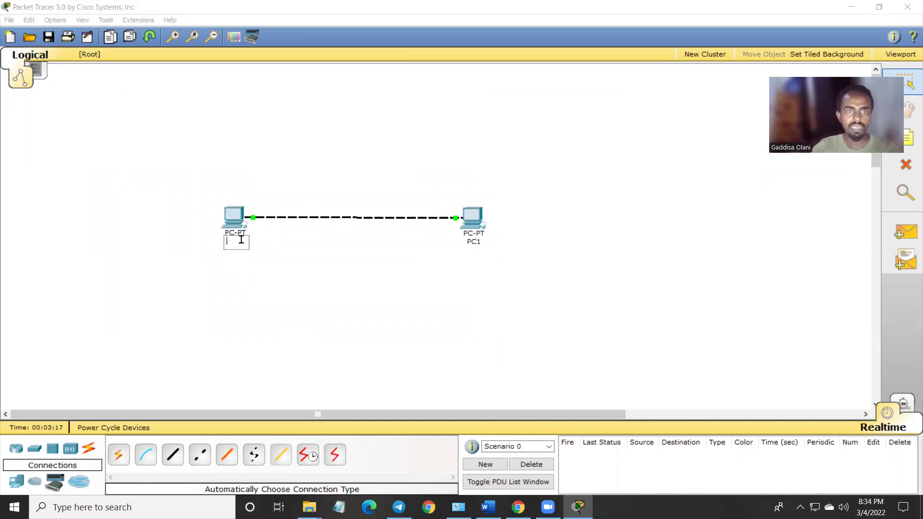
{"action": "type", "text": "Bra"}
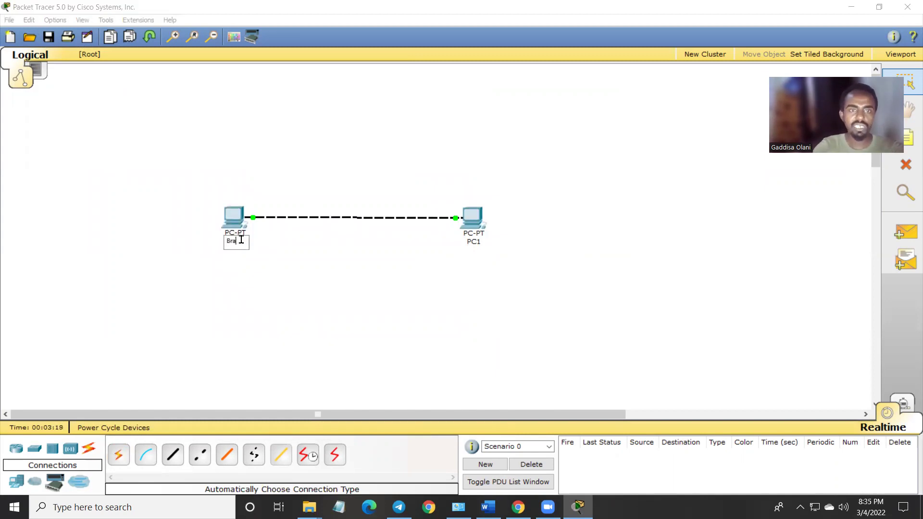
{"action": "key", "text": "BackSpace"}
{"action": "key", "text": "BackSpace"}
{"action": "type", "text": "Amb"}
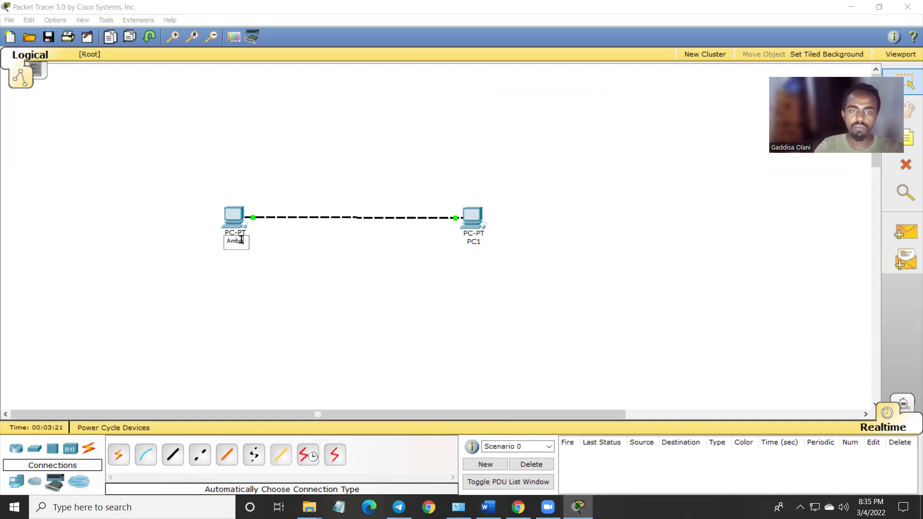
{"action": "type", "text": "o"}
Step: Rename PC1 as Dire Dawa in the workspace
{"action": "left_click", "coordinate": [473, 241]}
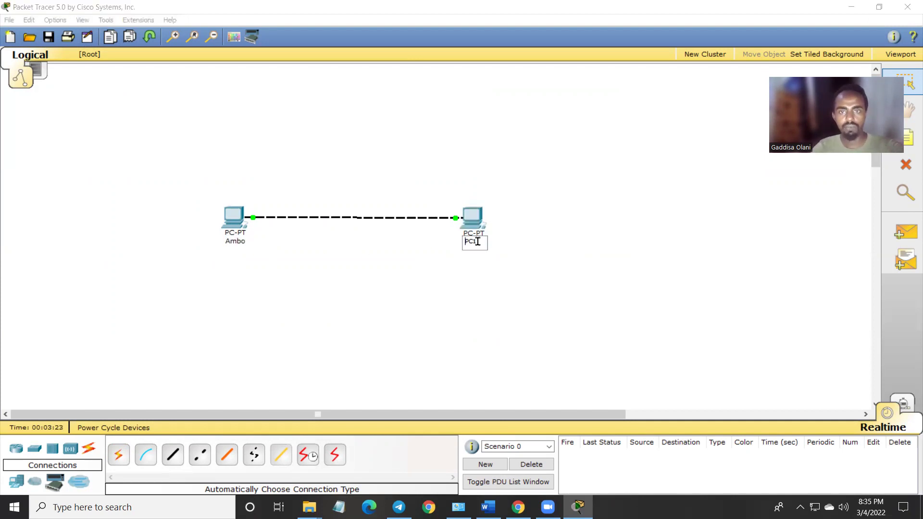
{"action": "type", "text": "Dire"}
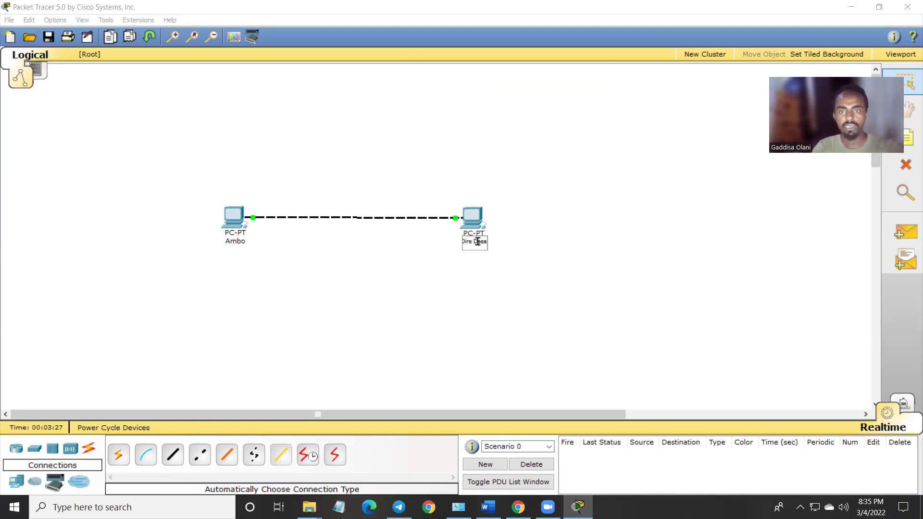
{"action": "type", "text": " Dawa"}
{"action": "key", "text": "Return"}
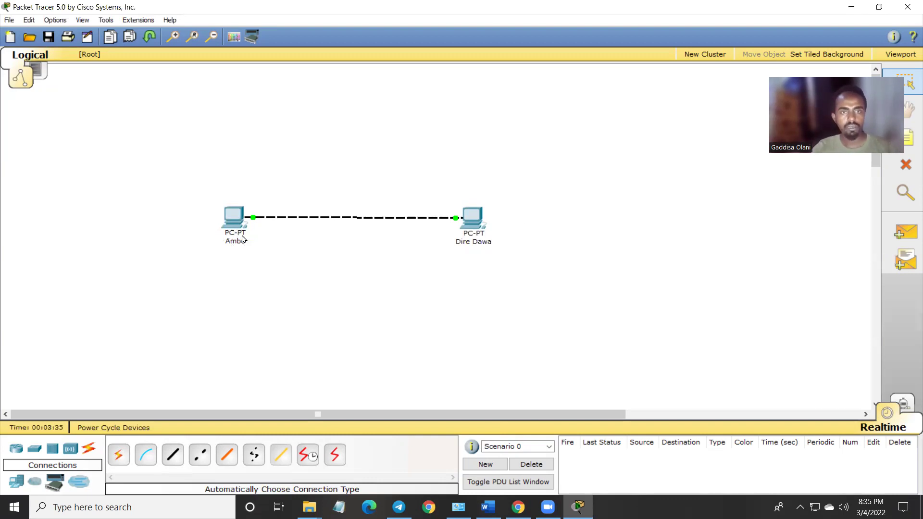
Step: Ping 192.168.1.2 from Ambo's Command Prompt to test the connection to Dire Dawa, and close the device window
{"action": "left_click", "coordinate": [233, 217]}
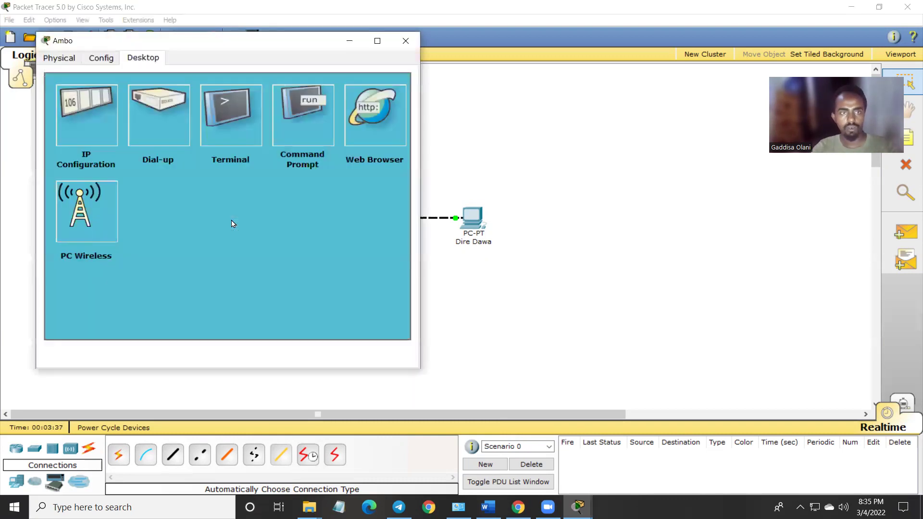
{"action": "left_click", "coordinate": [298, 134]}
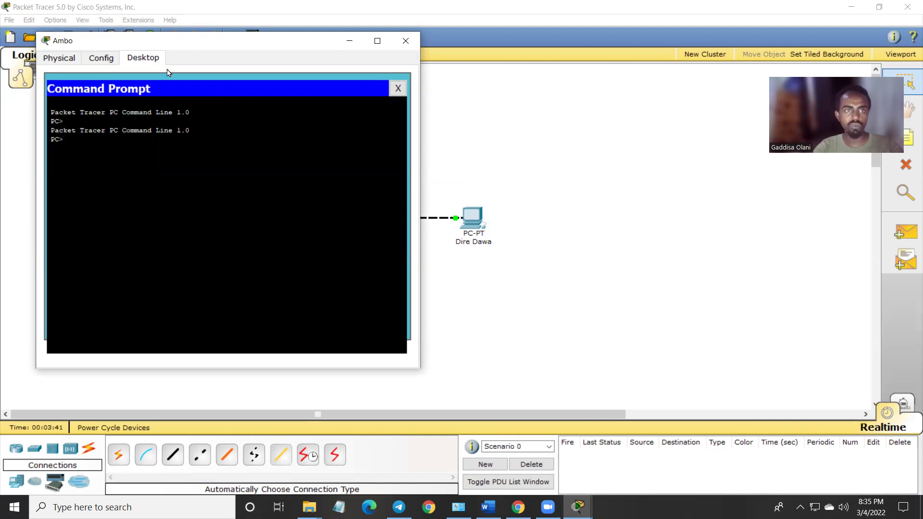
{"action": "type", "text": "pi"}
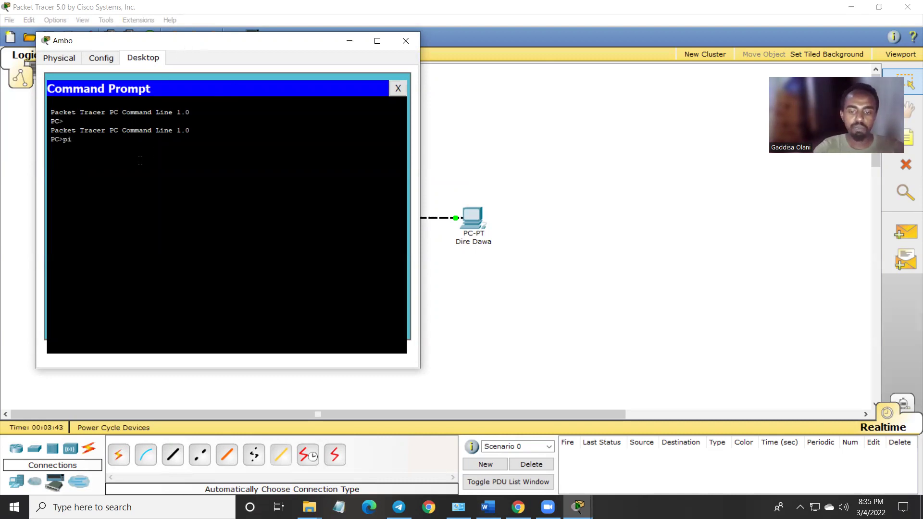
{"action": "type", "text": "ng 19"}
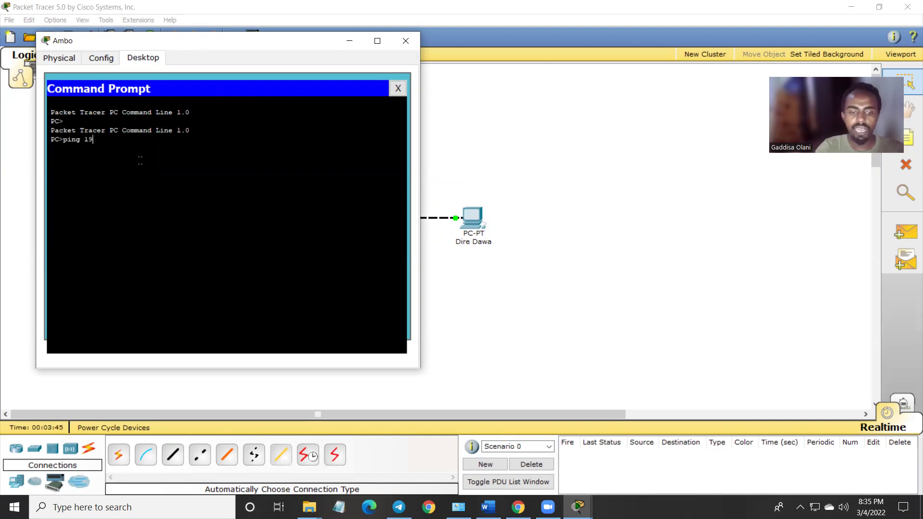
{"action": "type", "text": "2.168.1."}
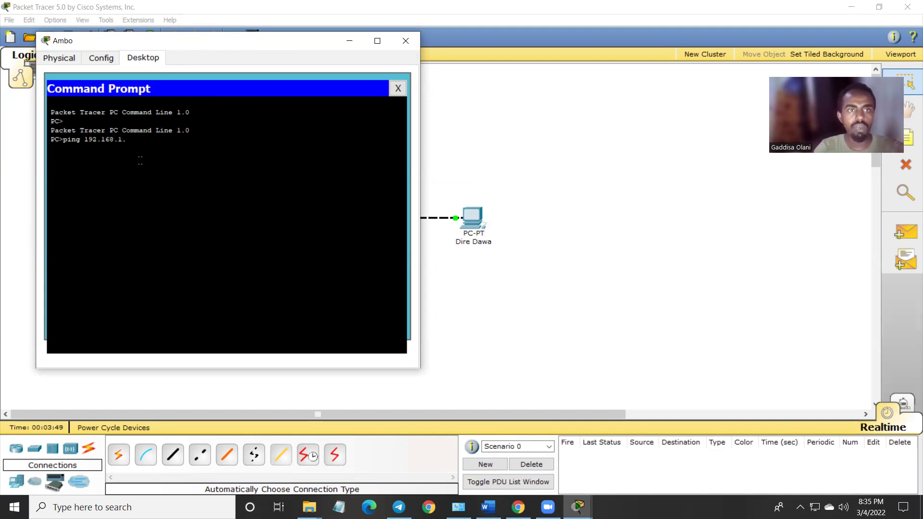
{"action": "type", "text": "2"}
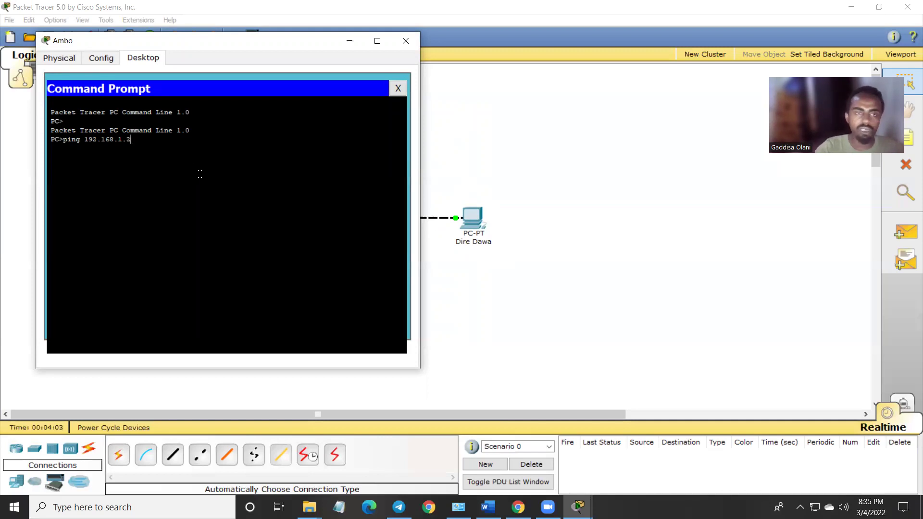
{"action": "key", "text": "Return"}
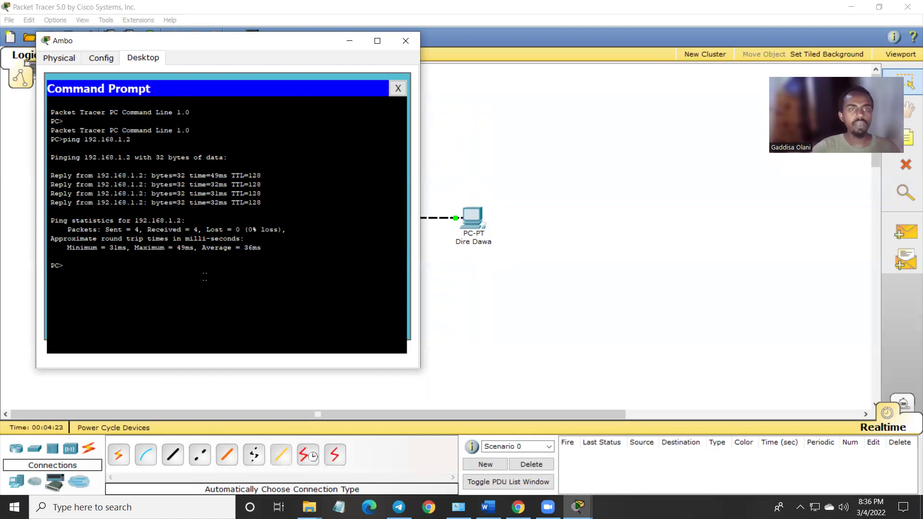
{"action": "left_click", "coordinate": [407, 42]}
{"action": "left_click", "coordinate": [472, 241]}
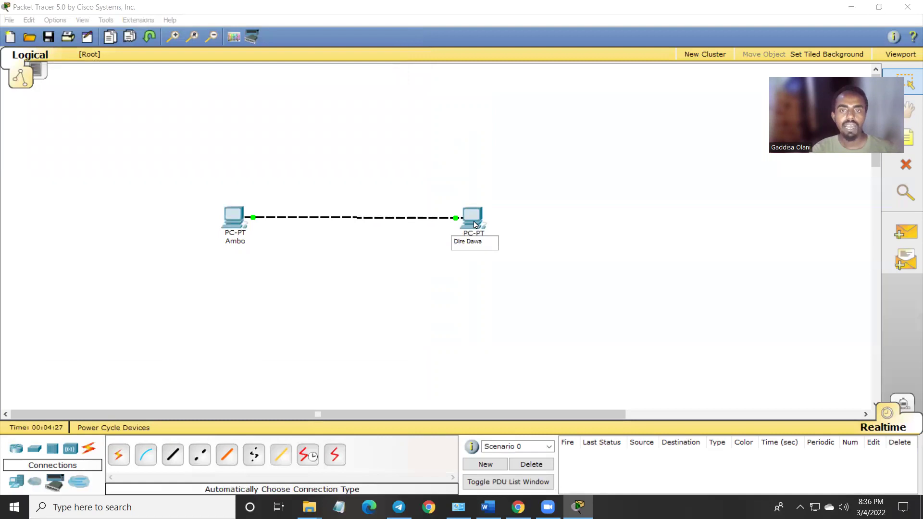
{"action": "left_click", "coordinate": [474, 224]}
{"action": "left_click", "coordinate": [422, 57]}
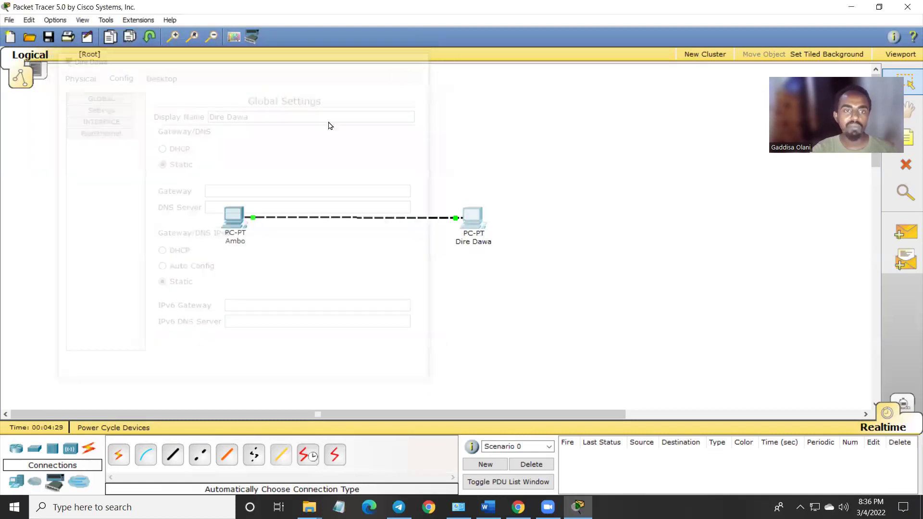
Step: Ping the unassigned address 192.168.1.3 from Ambo's Command Prompt and close the device window
{"action": "left_click", "coordinate": [239, 224]}
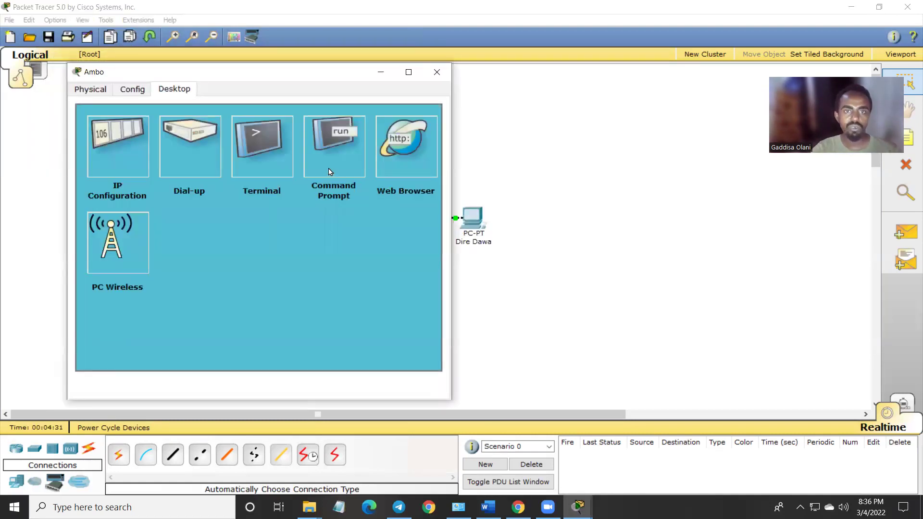
{"action": "left_click", "coordinate": [330, 172]}
{"action": "key", "text": "Up"}
{"action": "key", "text": "BackSpace"}
{"action": "type", "text": "3"}
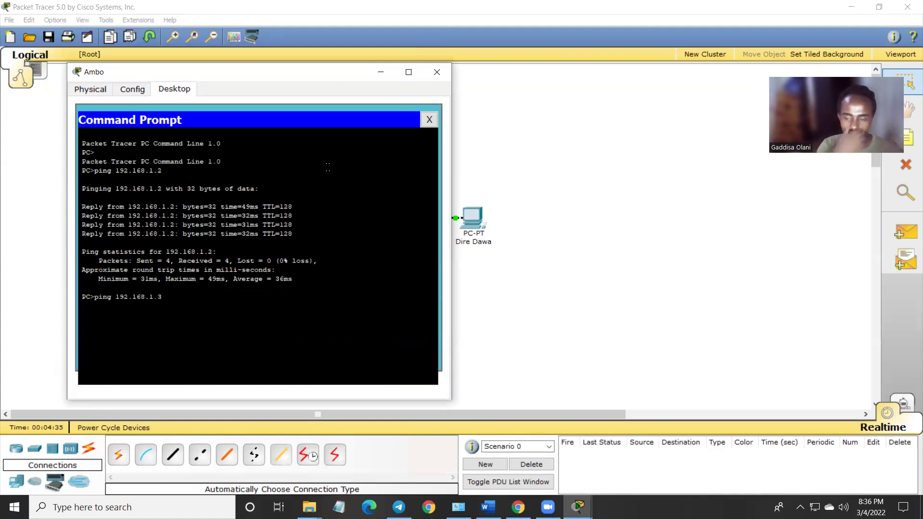
{"action": "key", "text": "Return"}
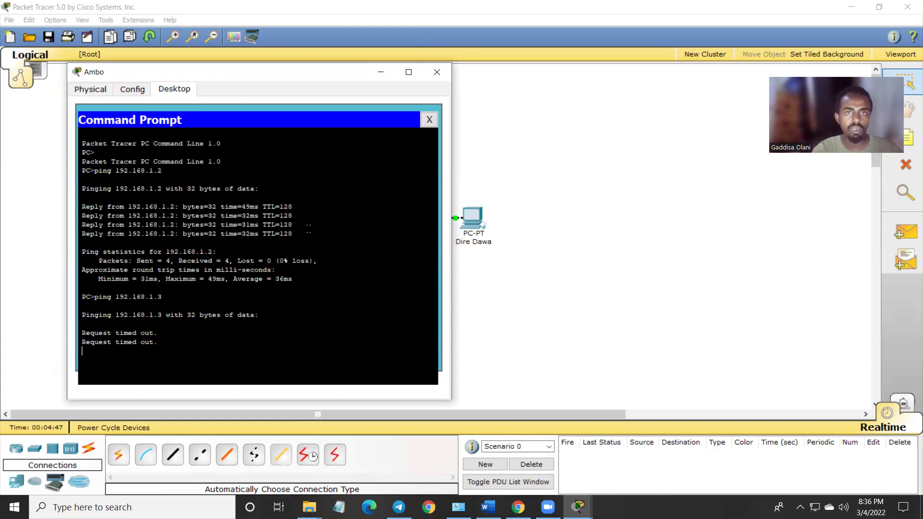
{"action": "left_click", "coordinate": [435, 74]}
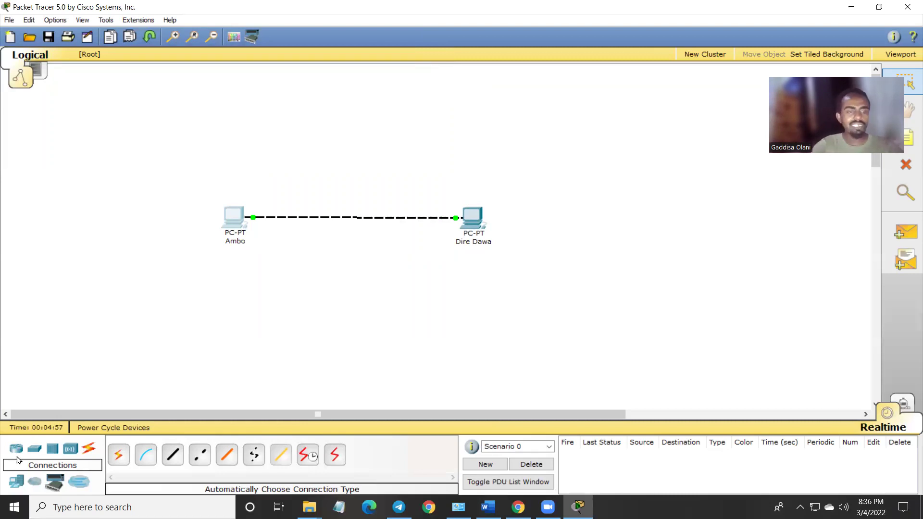
Step: Place a Linksys-WRT300N wireless router above the link between the two PCs and view its GUI setup page
{"action": "left_click", "coordinate": [70, 449]}
{"action": "left_click_drag", "start_coordinate": [149, 462], "coordinate": [369, 123]}
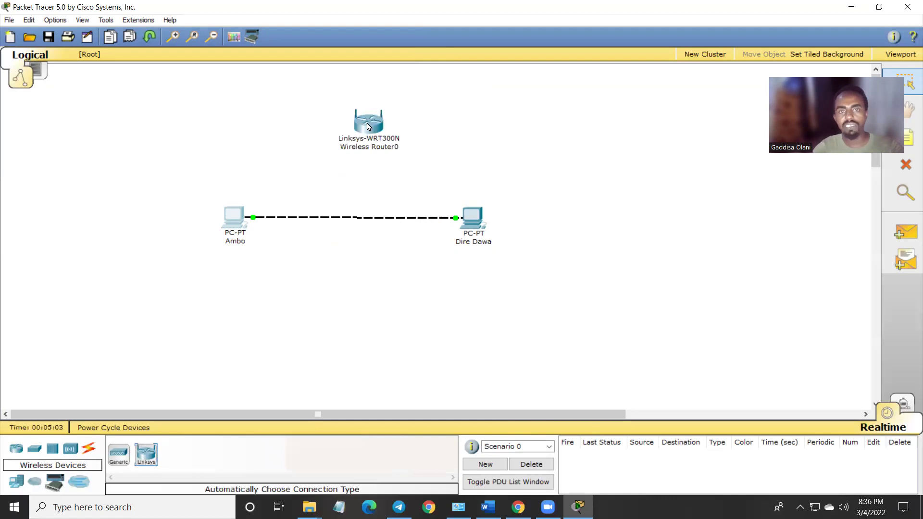
{"action": "left_click", "coordinate": [369, 125]}
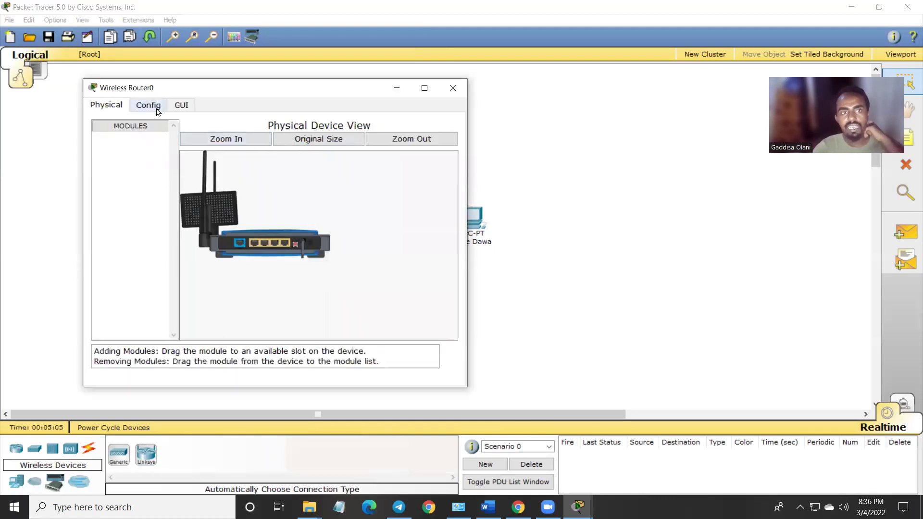
{"action": "left_click", "coordinate": [140, 110]}
{"action": "left_click", "coordinate": [170, 112]}
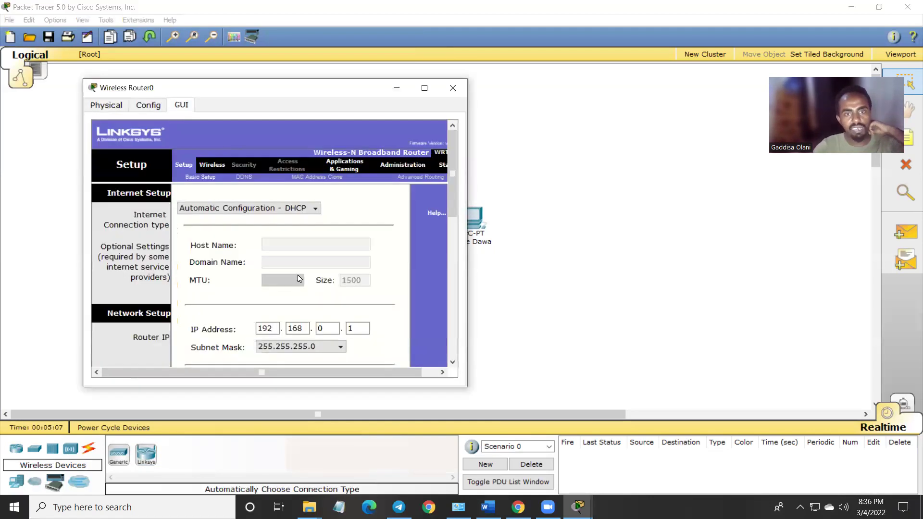
{"action": "scroll", "coordinate": [303, 301], "scroll_direction": "down", "scroll_amount": 7}
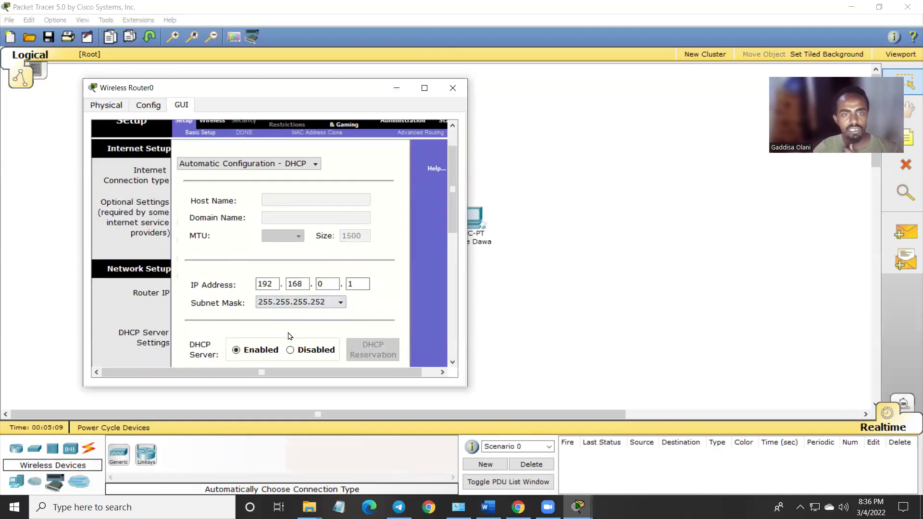
{"action": "left_click", "coordinate": [455, 90]}
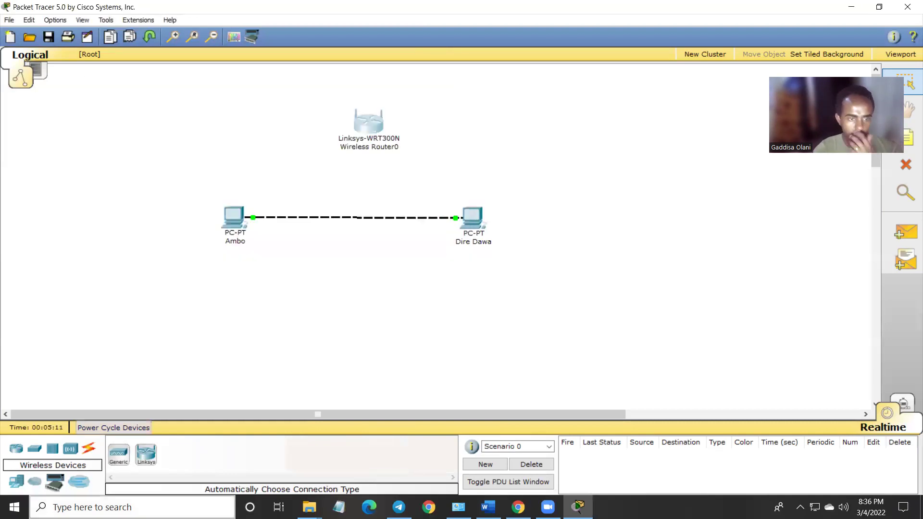
Step: Place a third generic PC below the link between Ambo and Dire Dawa, and view its physical modules
{"action": "left_click", "coordinate": [16, 481]}
{"action": "left_click_drag", "start_coordinate": [119, 454], "coordinate": [311, 288]}
{"action": "left_click", "coordinate": [311, 289]}
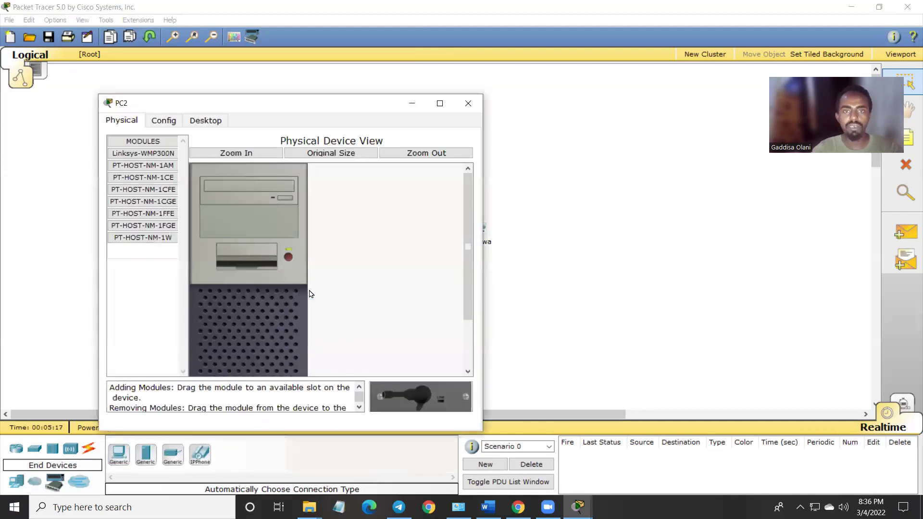
{"action": "left_click", "coordinate": [468, 103]}
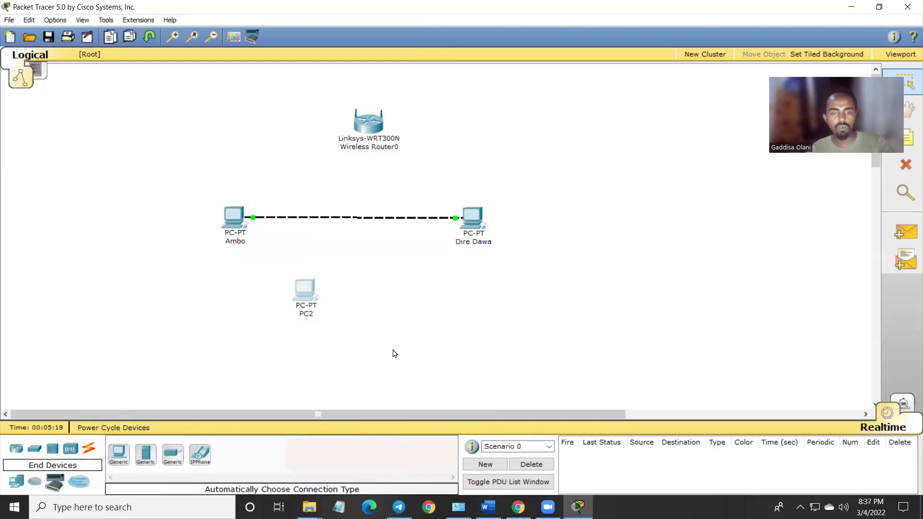